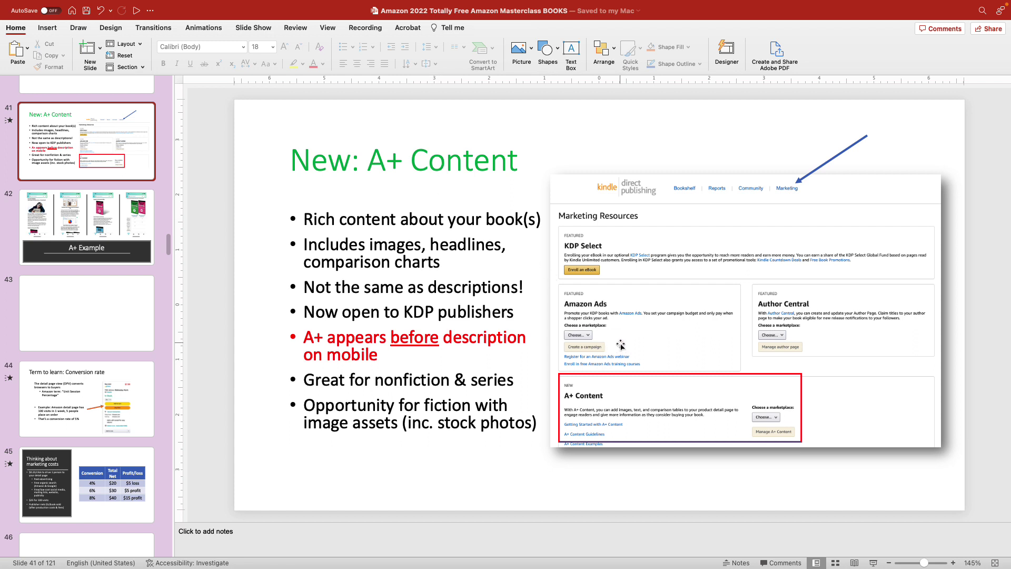
Change the Marketing arrow's Shape Outline from blue to Standard Red, then deselect it
left_click(632, 375)
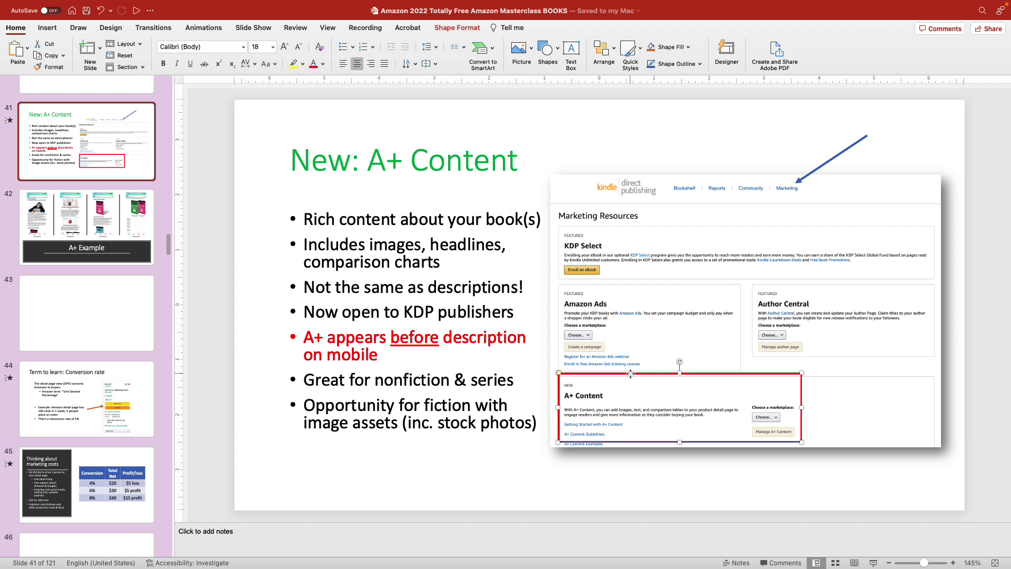
left_click(844, 152)
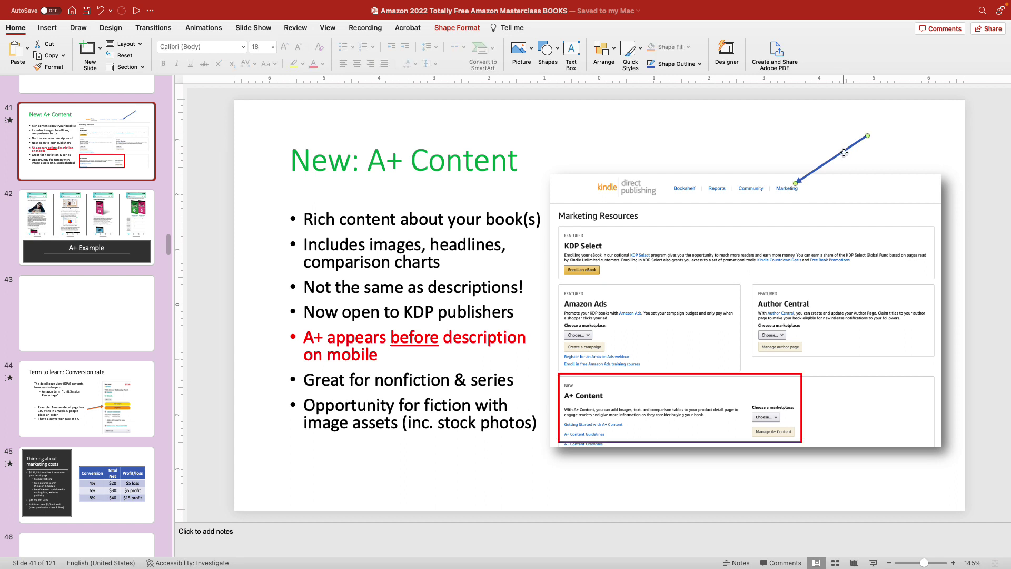
left_click(731, 135)
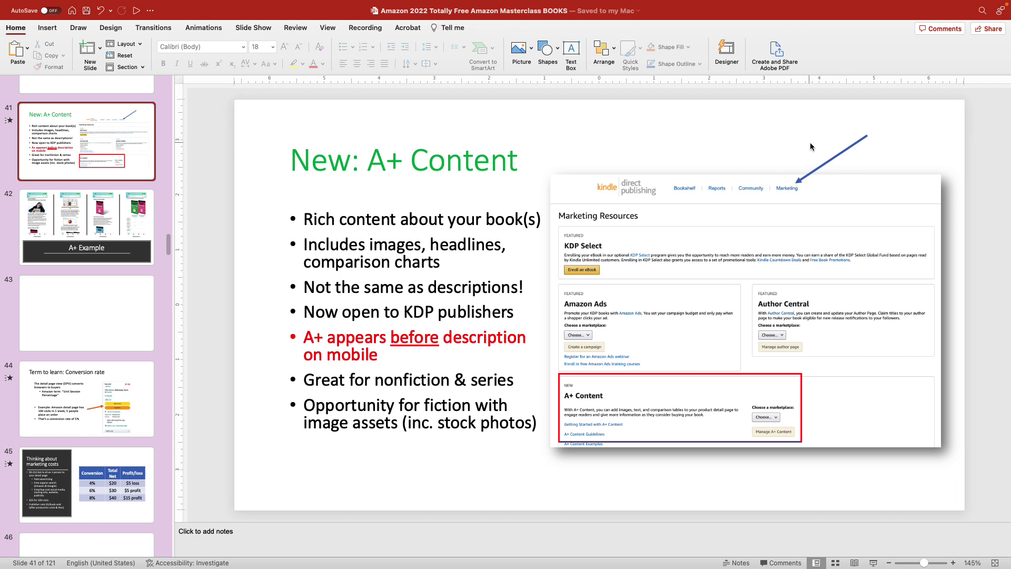
left_click(828, 162)
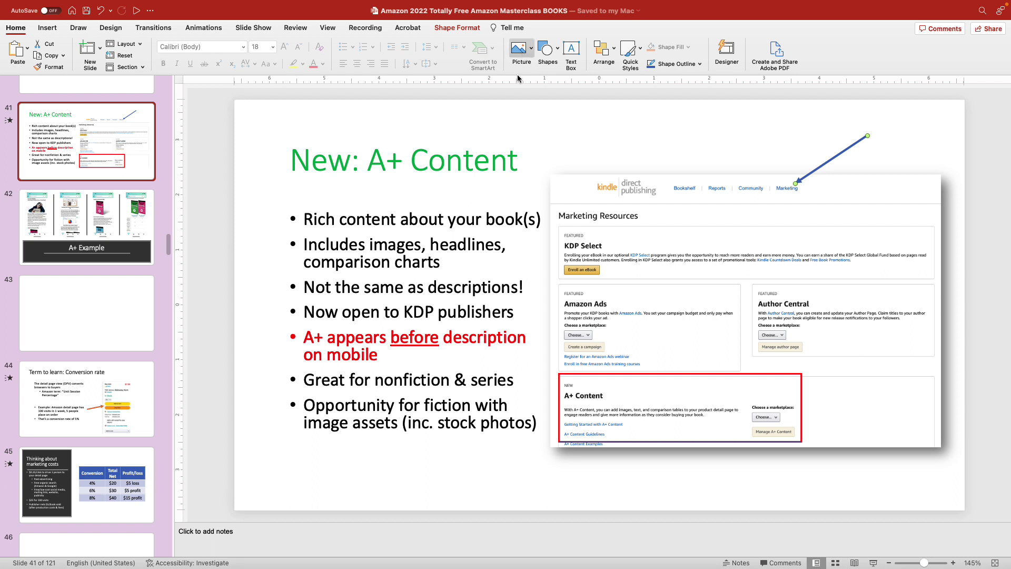
left_click(700, 64)
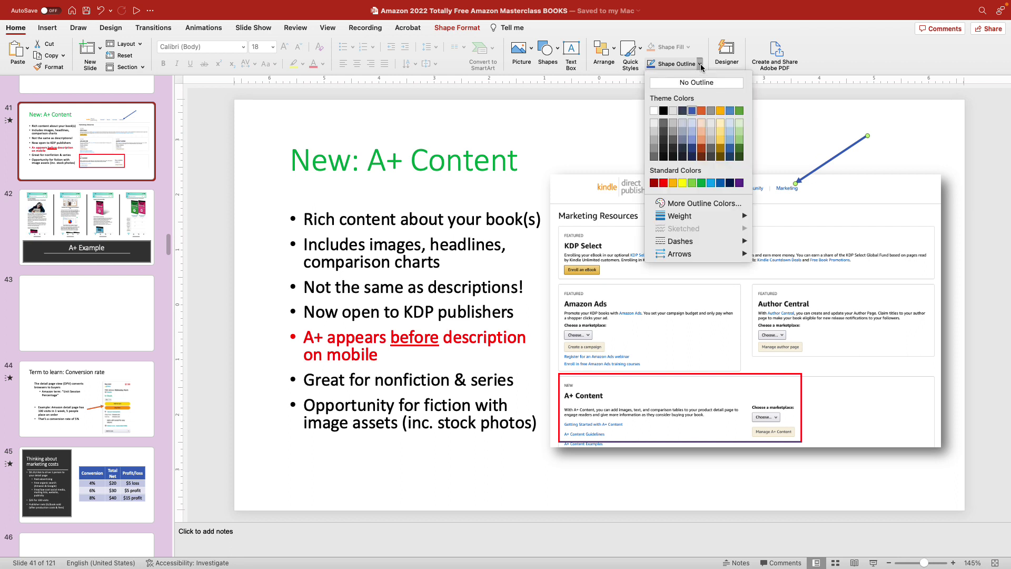
left_click(666, 184)
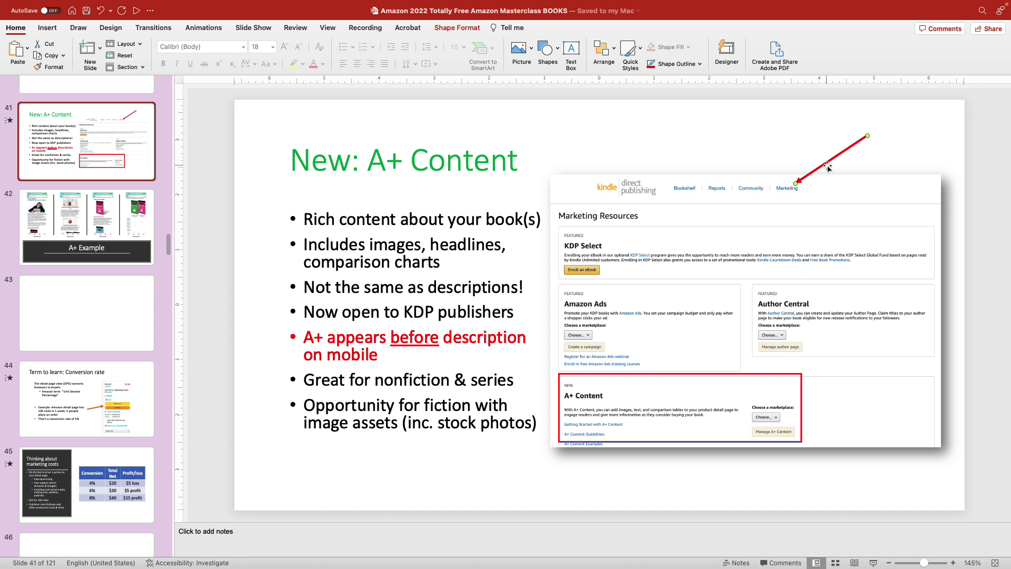
left_click(745, 128)
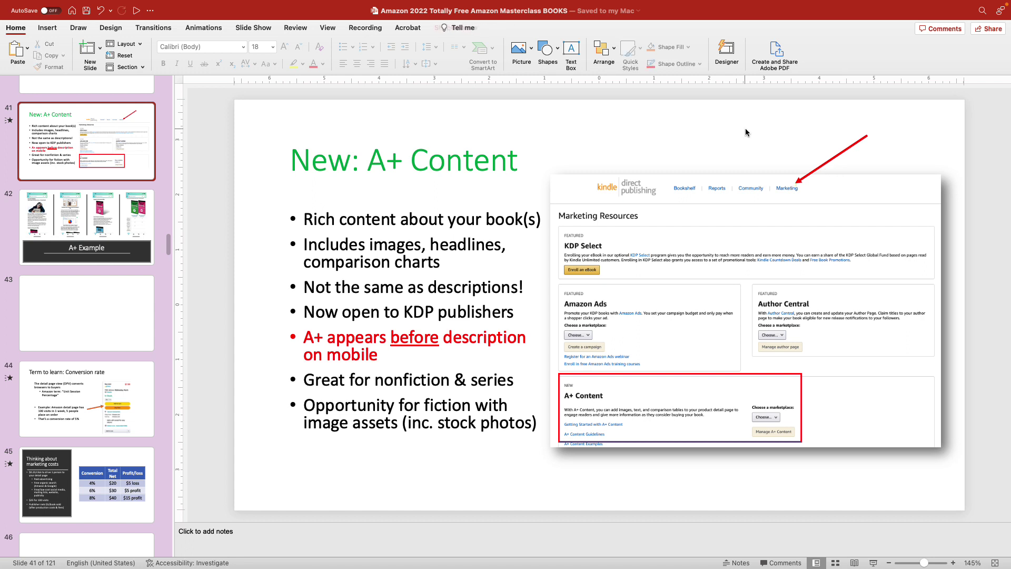
left_click(687, 372)
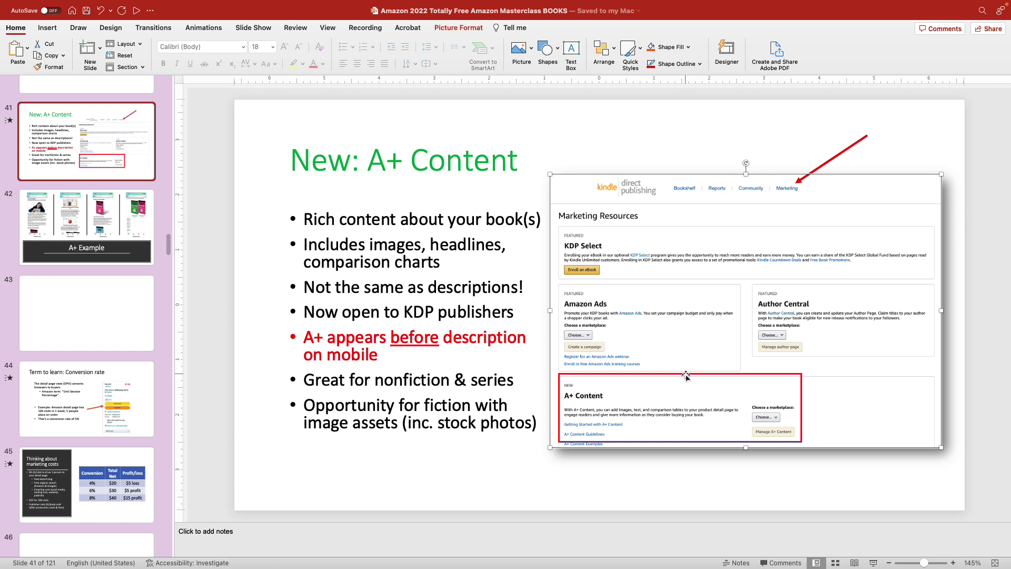
left_click(752, 376)
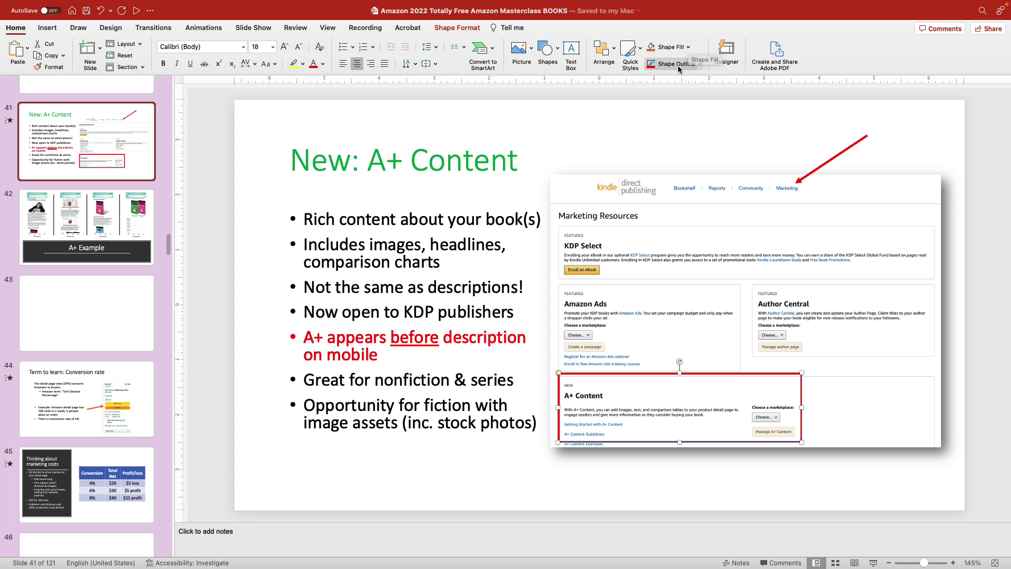
left_click(702, 67)
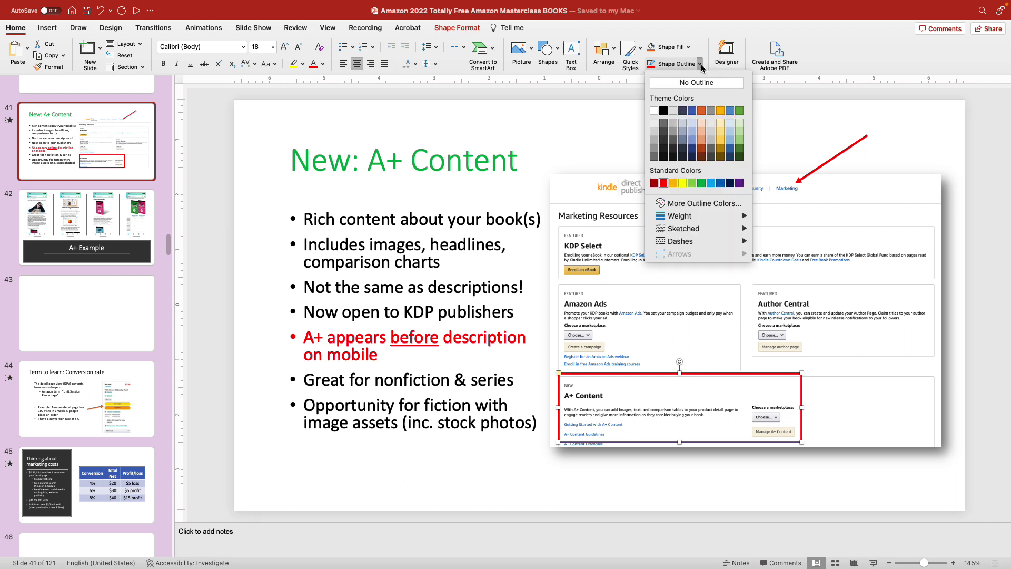
left_click(664, 185)
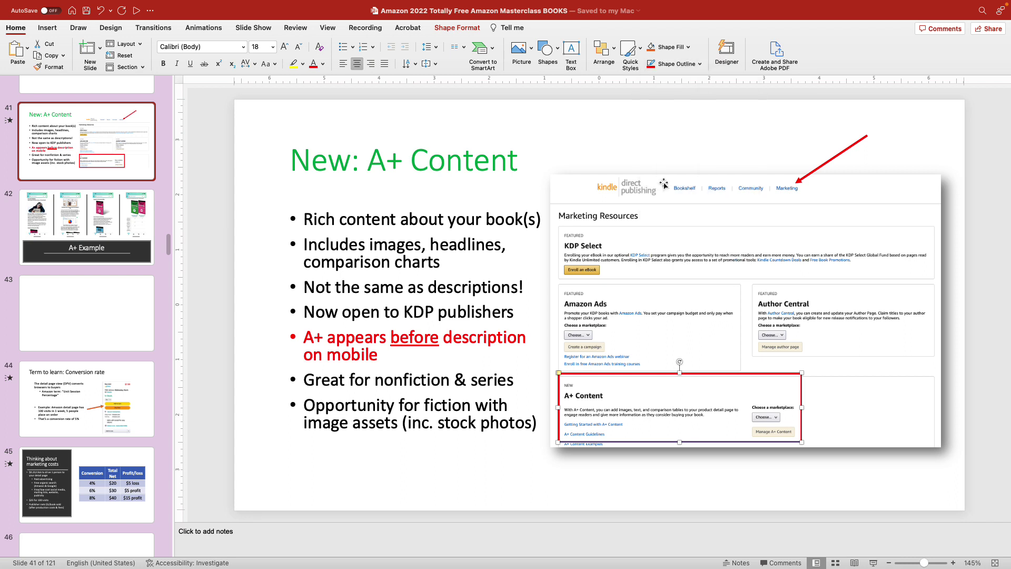
Deselect the red rectangle and switch to Safari with Cmd+Tab
left_click(613, 154)
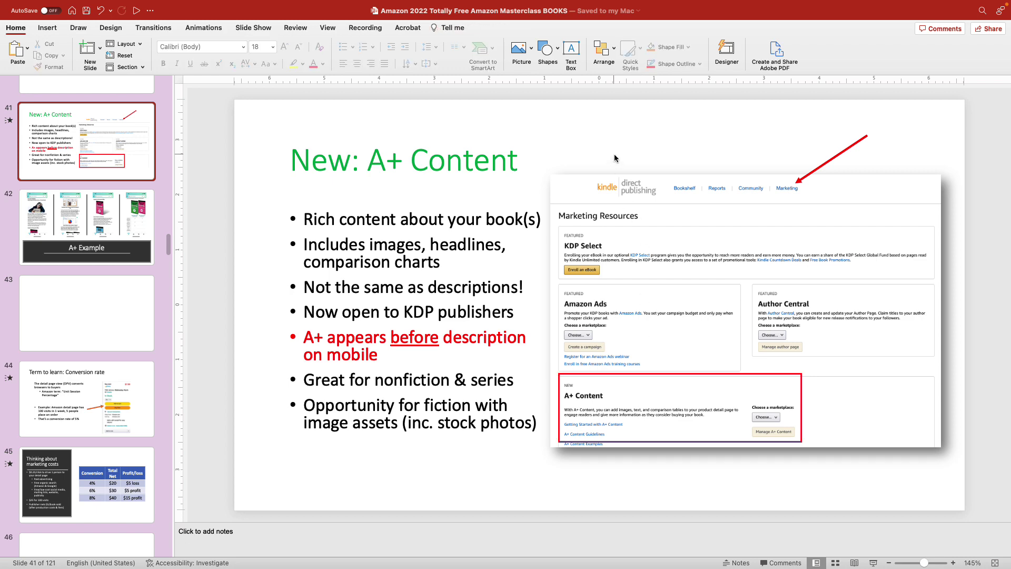
key("super+Tab")
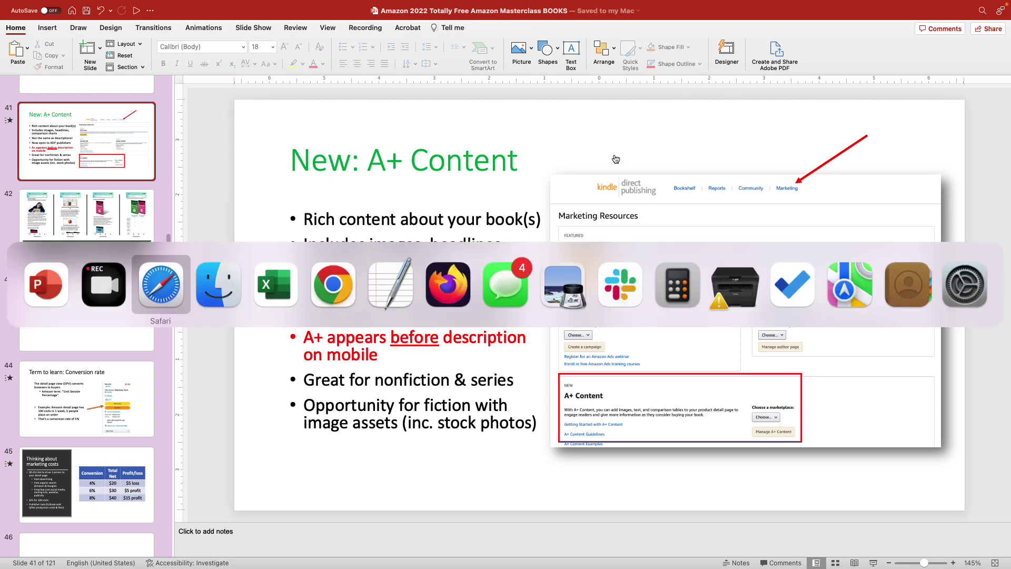